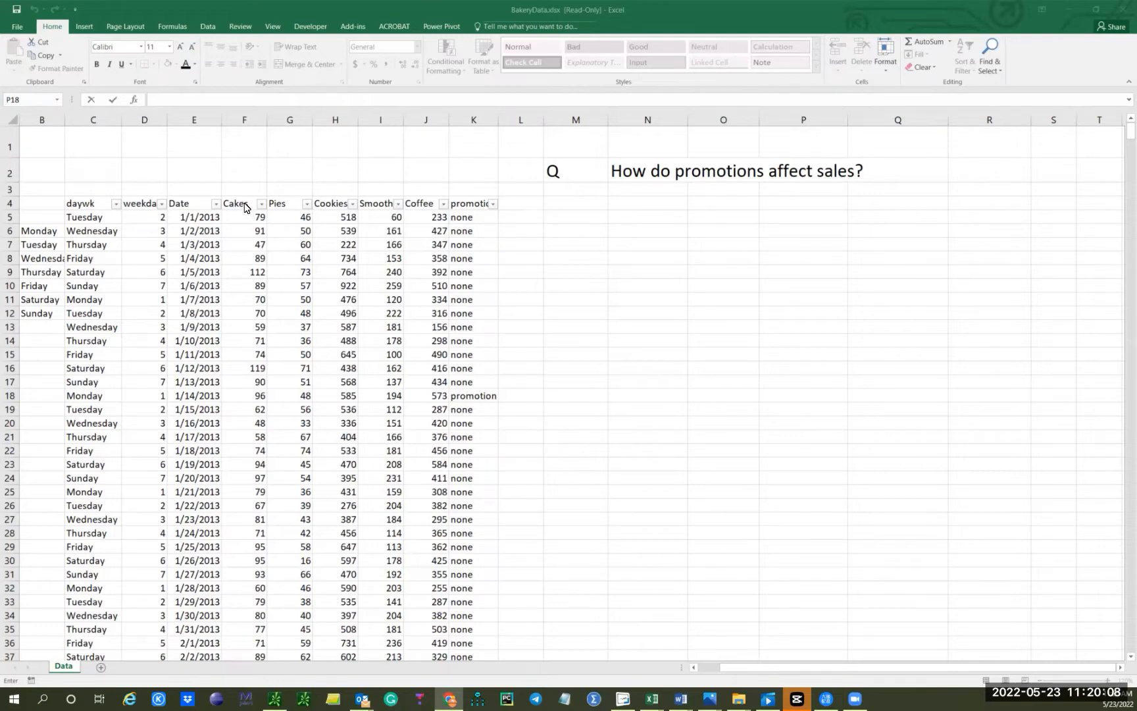
click(244, 207)
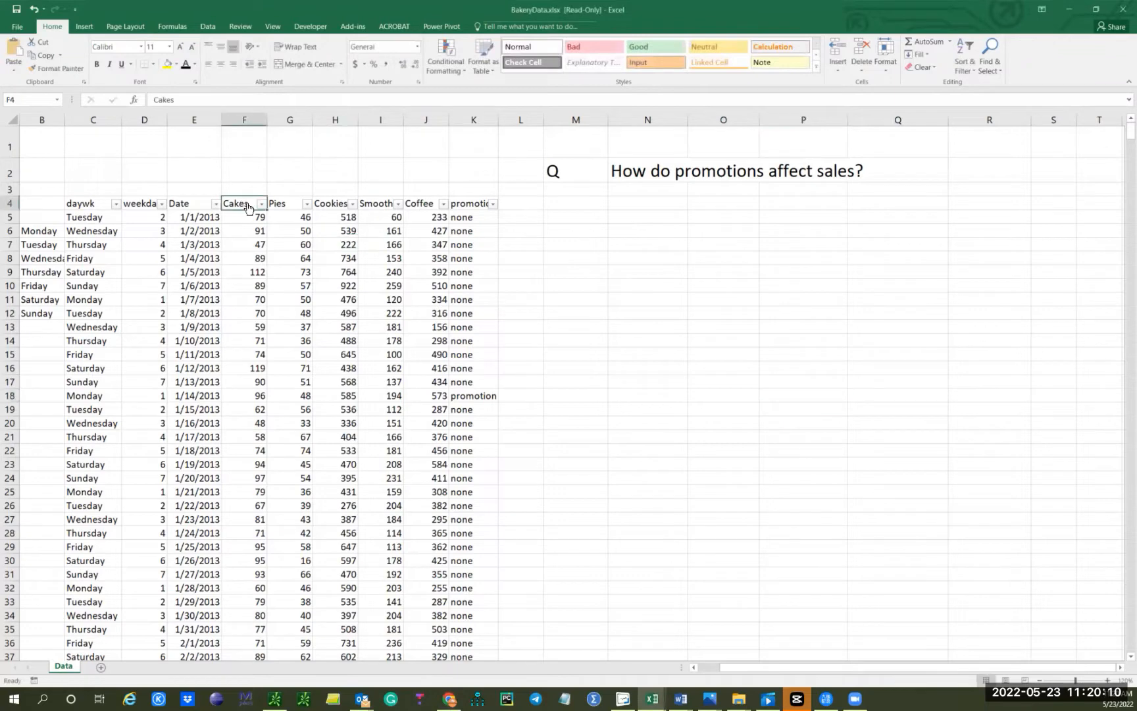
click(295, 208)
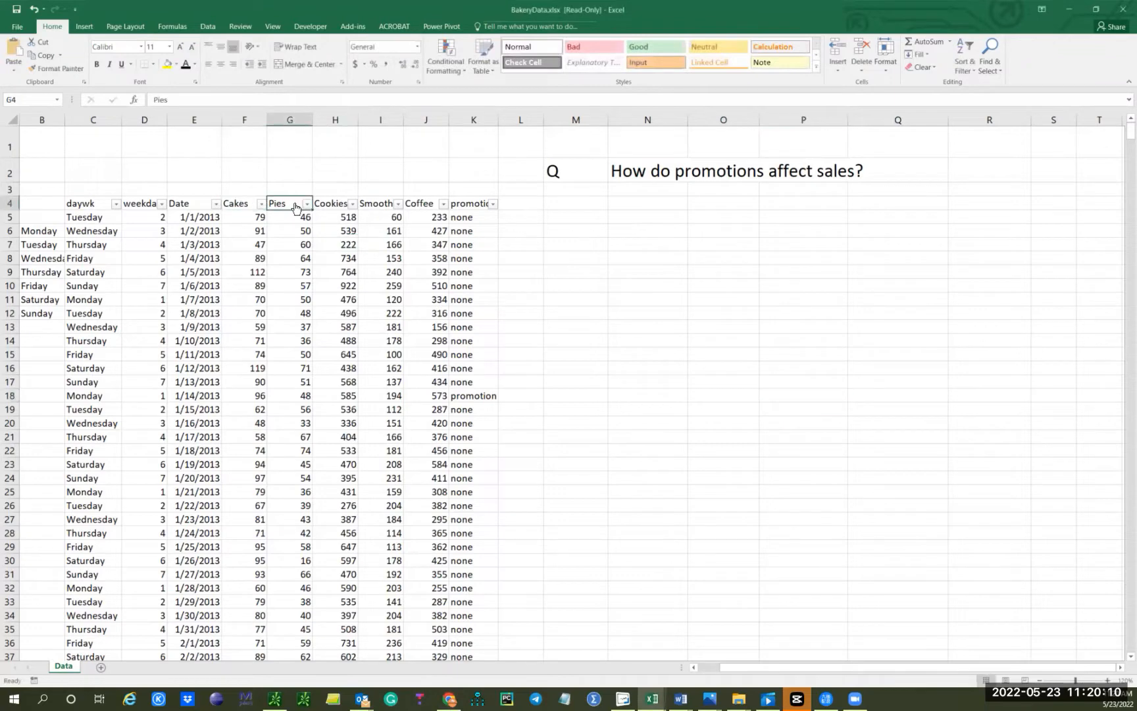
double_click(419, 203)
click(493, 231)
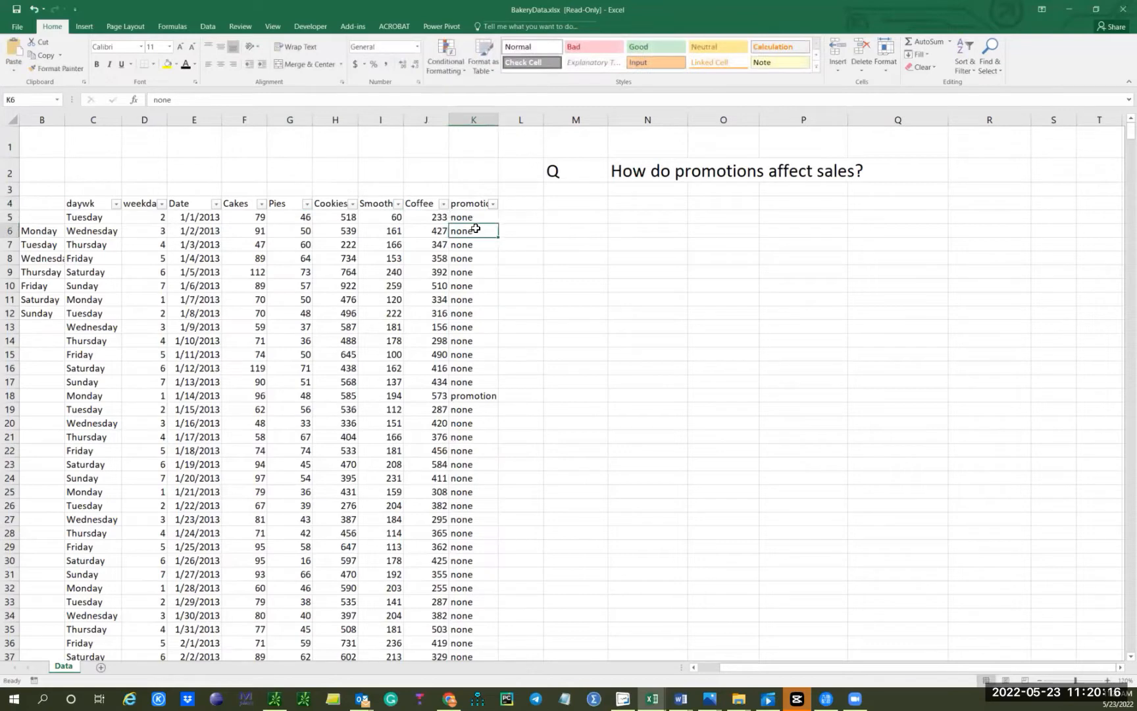
Step: Create a PivotTable from data range C4:K1098, placed in the existing Data worksheet at cell M5
click(551, 221)
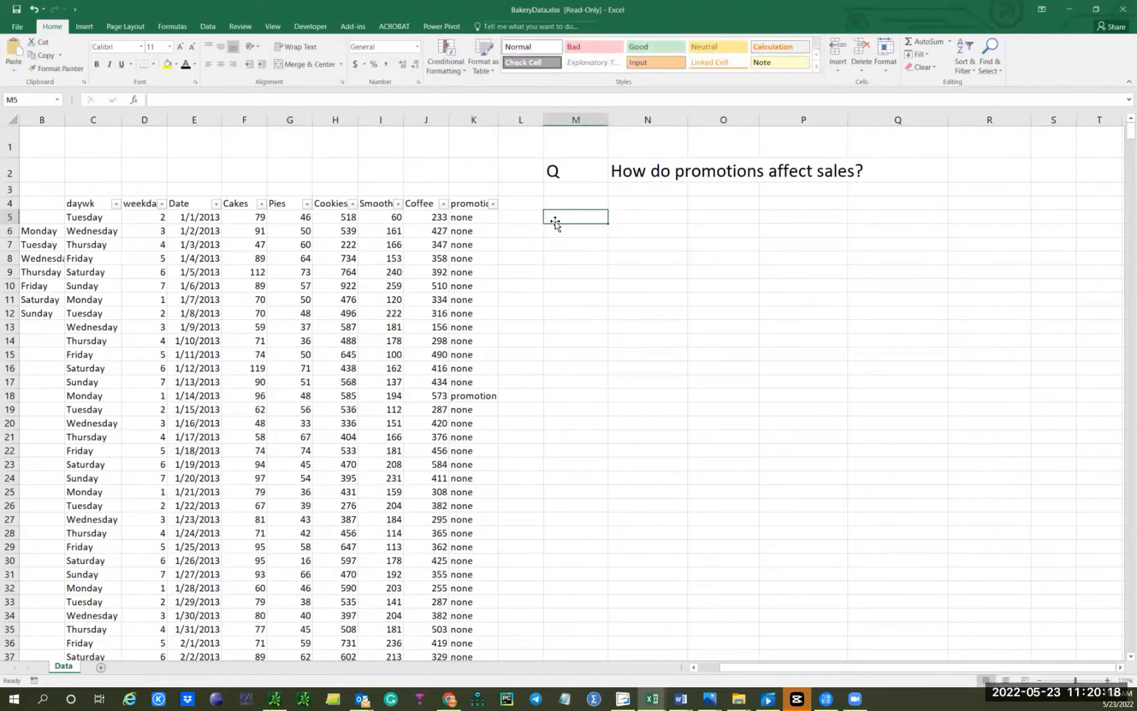
click(85, 27)
click(19, 53)
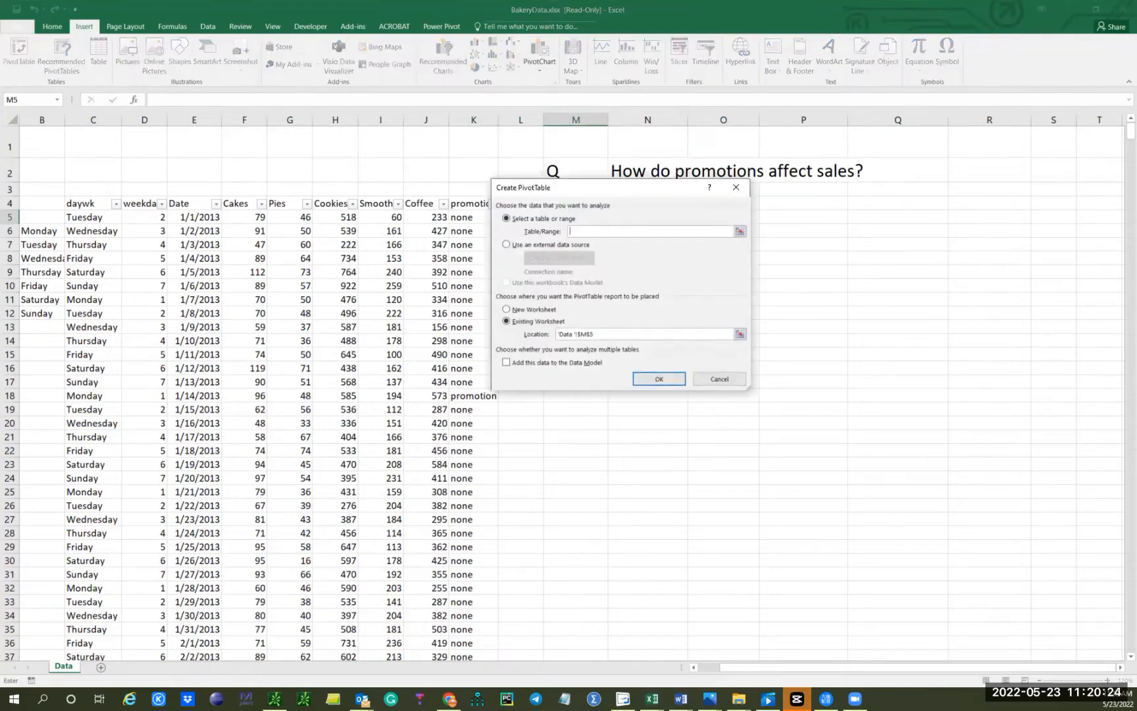
drag(88, 217, 461, 395)
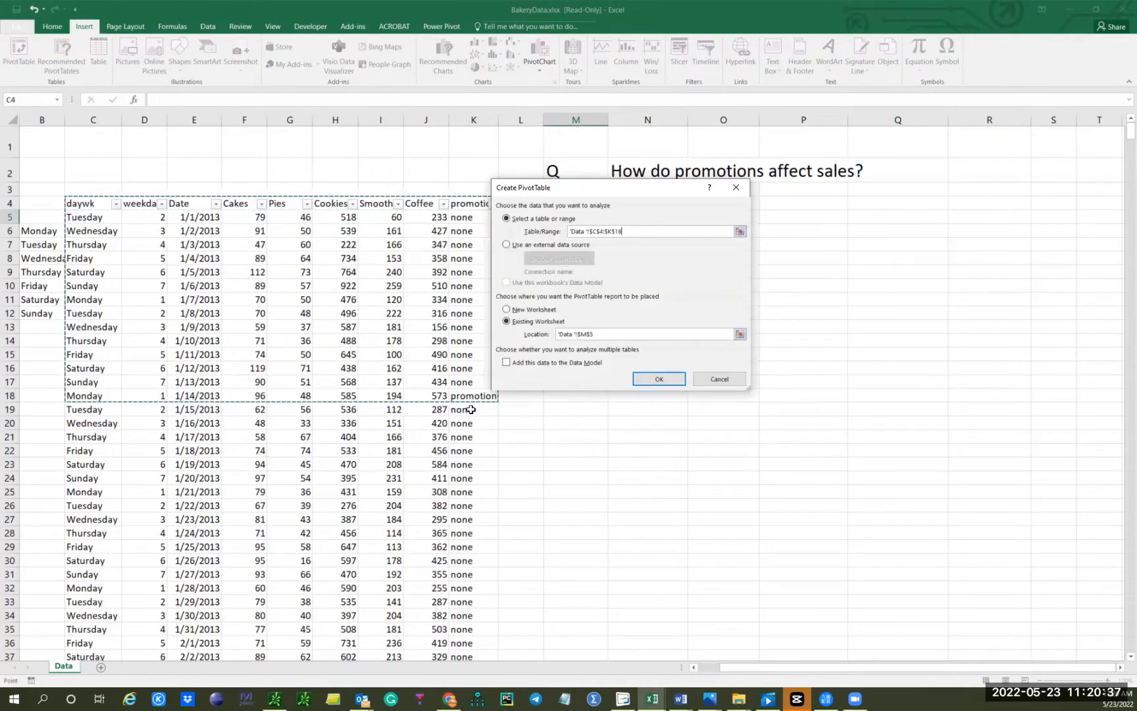
scroll(1022, 236, down, 12)
drag(1130, 146, 1092, 589)
scroll(1116, 279, down, 6)
scroll(1003, 440, up, 7)
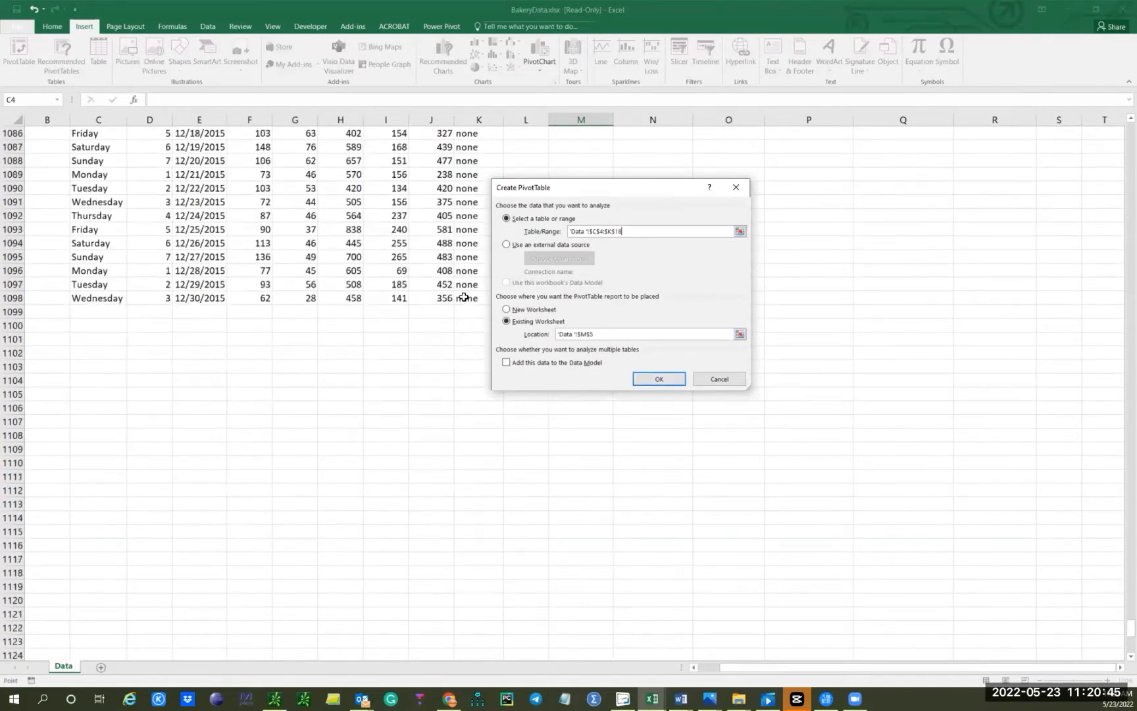
key(BackSpace)
text(098)
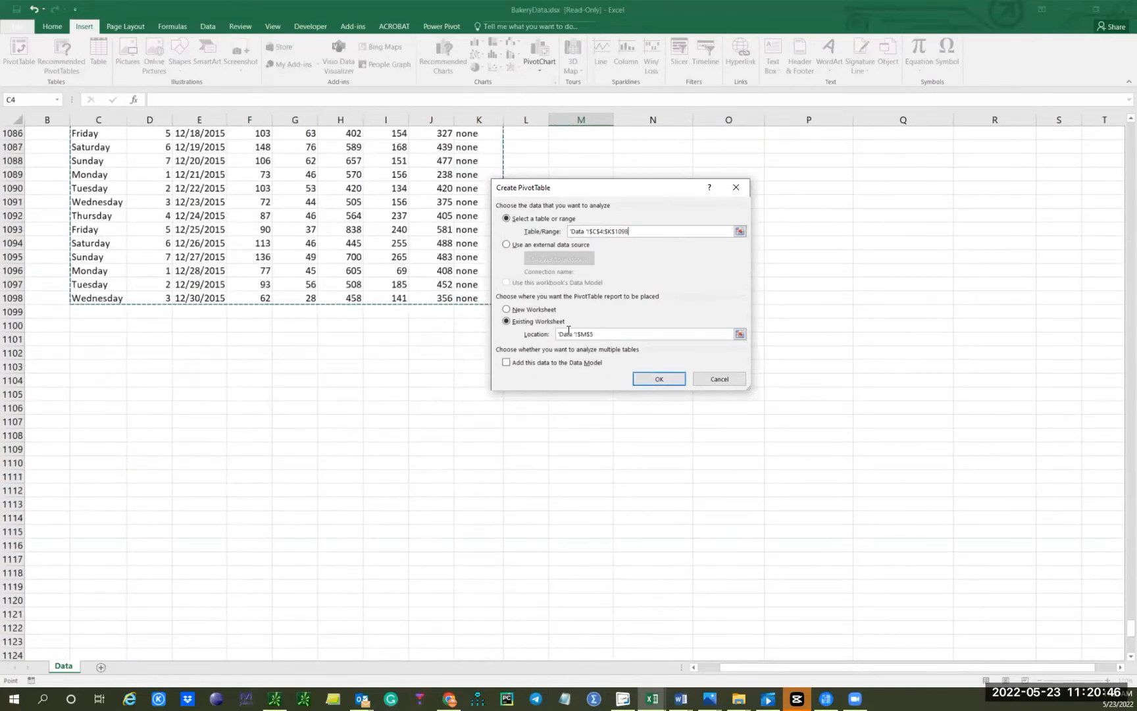
click(657, 378)
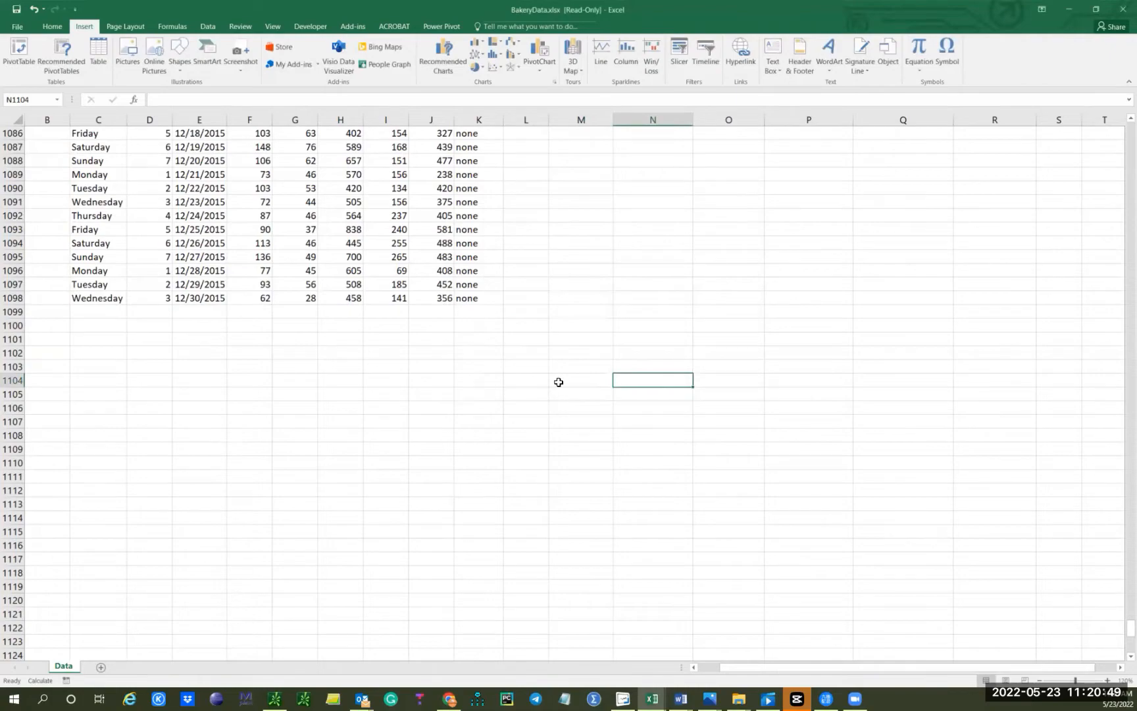
Step: Use the promotion field as the row labels of the empty PivotTable near the top of the sheet
scroll(565, 354, up, 8)
scroll(566, 355, up, 20)
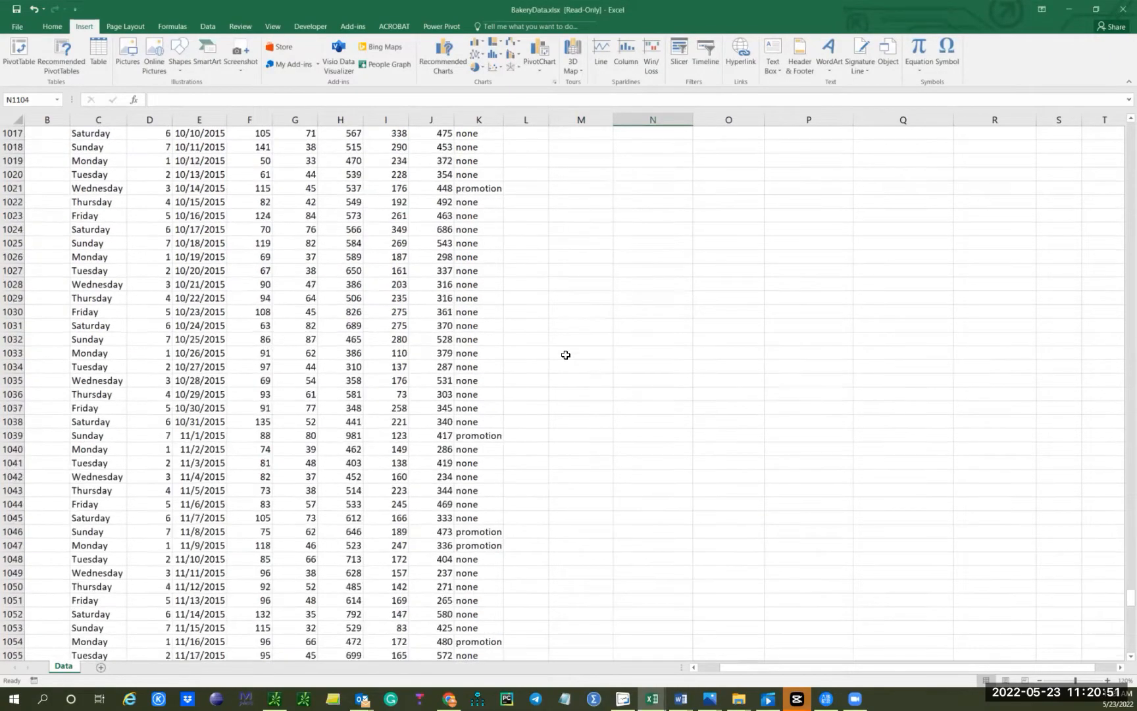
scroll(566, 355, up, 20)
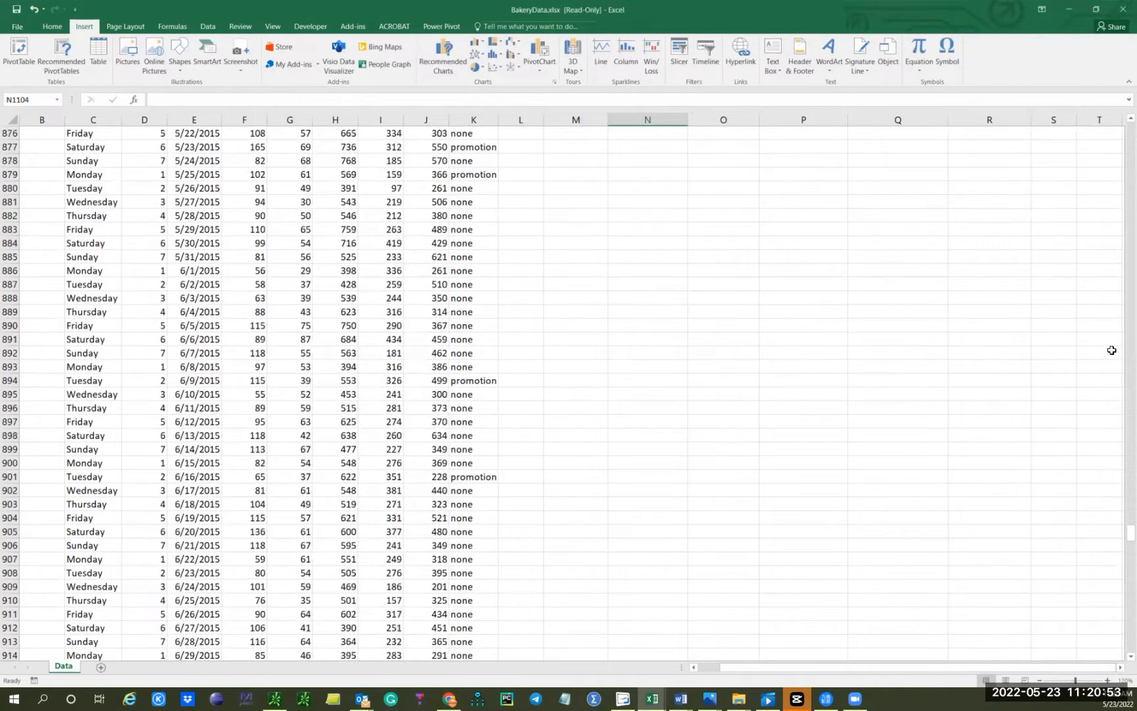
drag(1125, 523, 1126, 129)
click(677, 270)
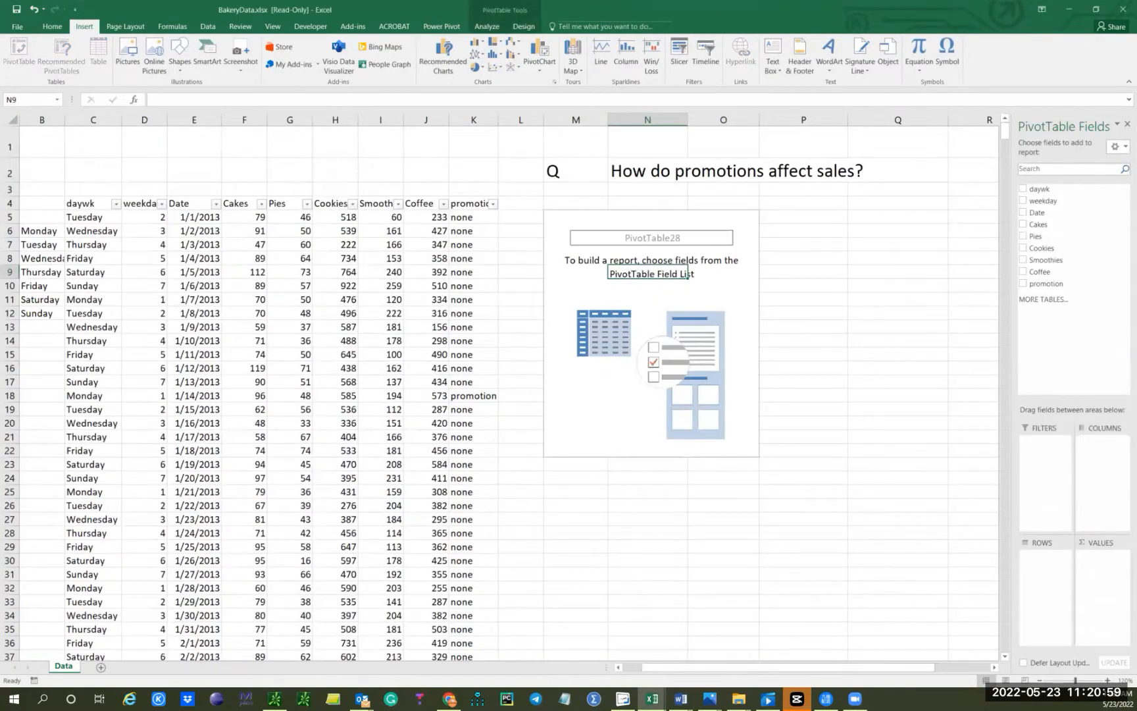
key(alt+Tab)
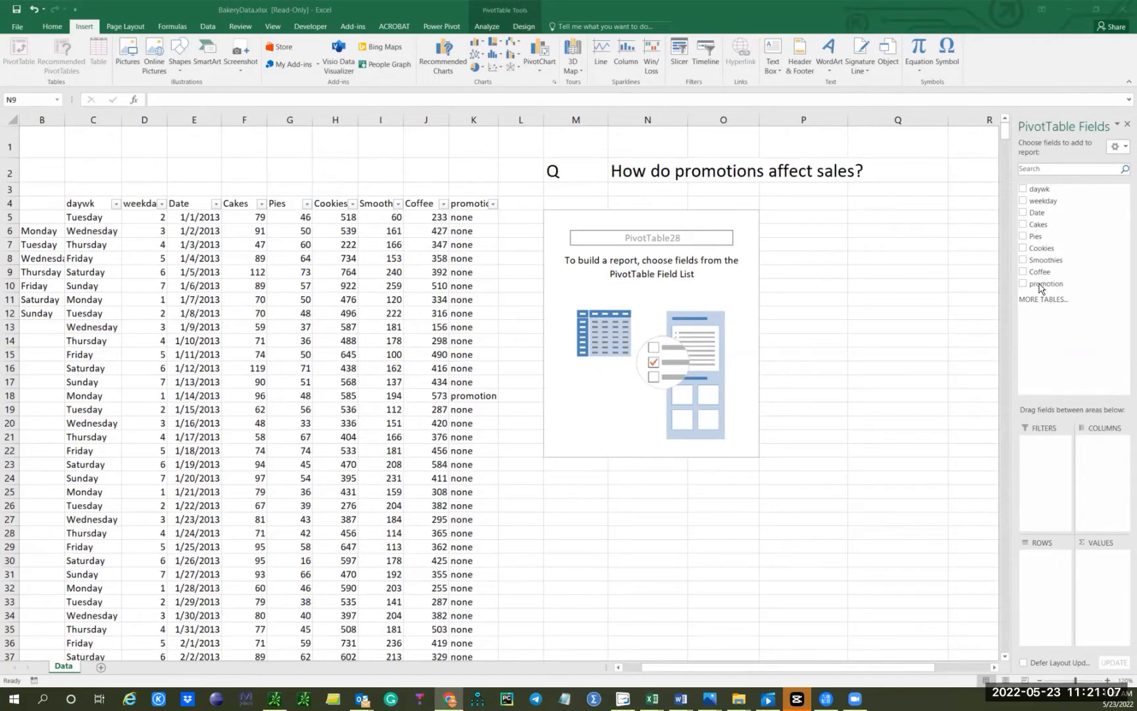
drag(1039, 288, 1043, 586)
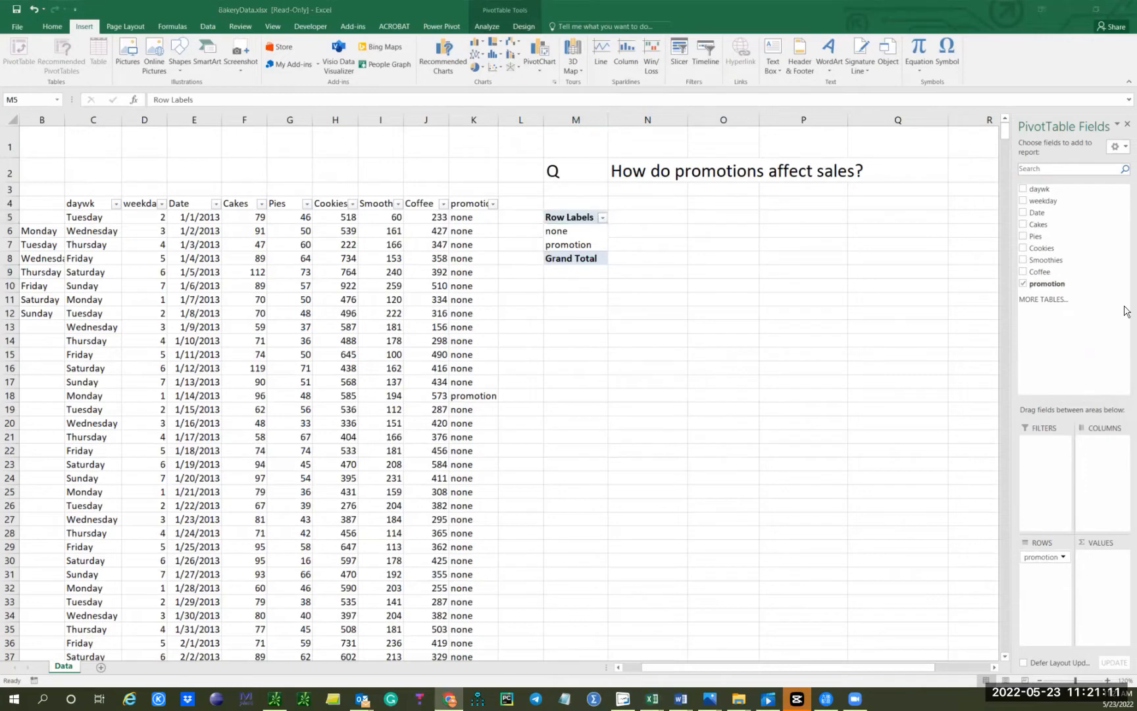
Step: Add Cakes, Pies, Cookies, Smoothies and Coffee to the PivotTable as value fields
click(1046, 225)
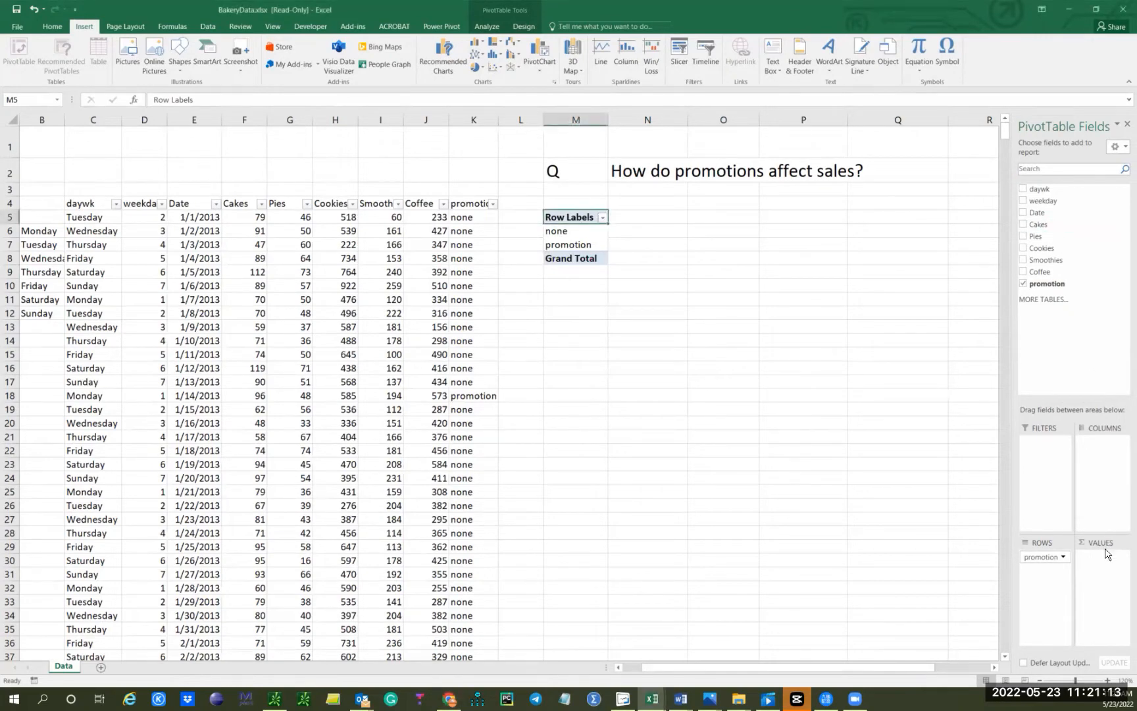
drag(1040, 228, 1105, 563)
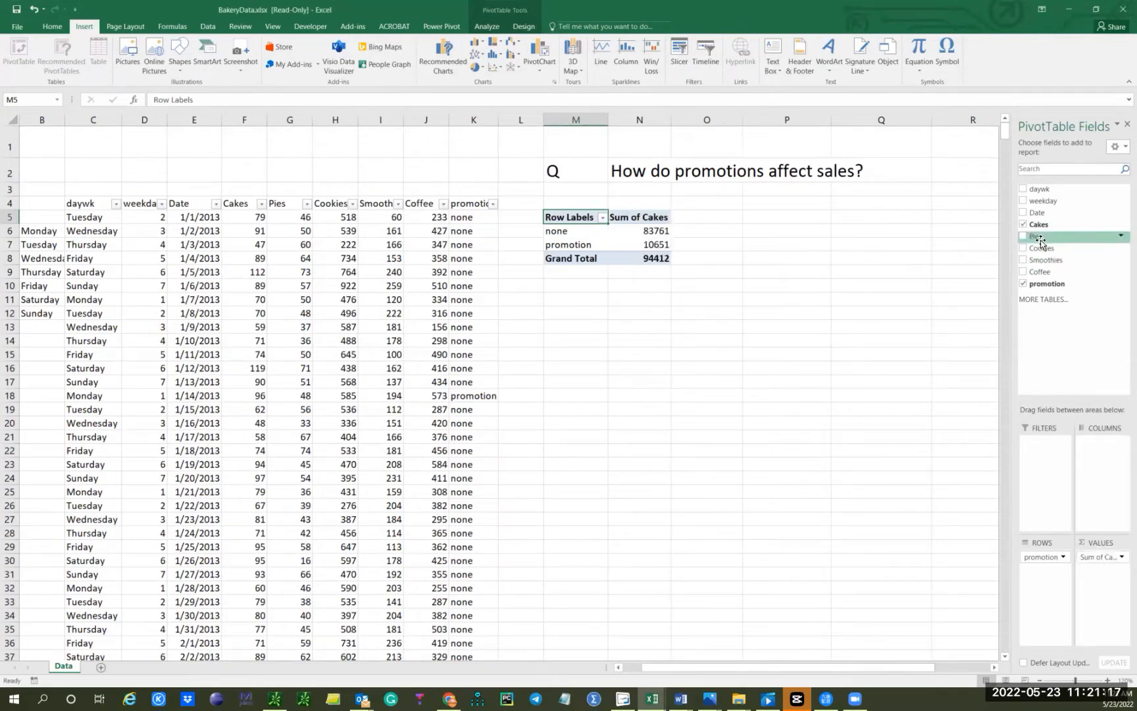
drag(1036, 235, 1103, 580)
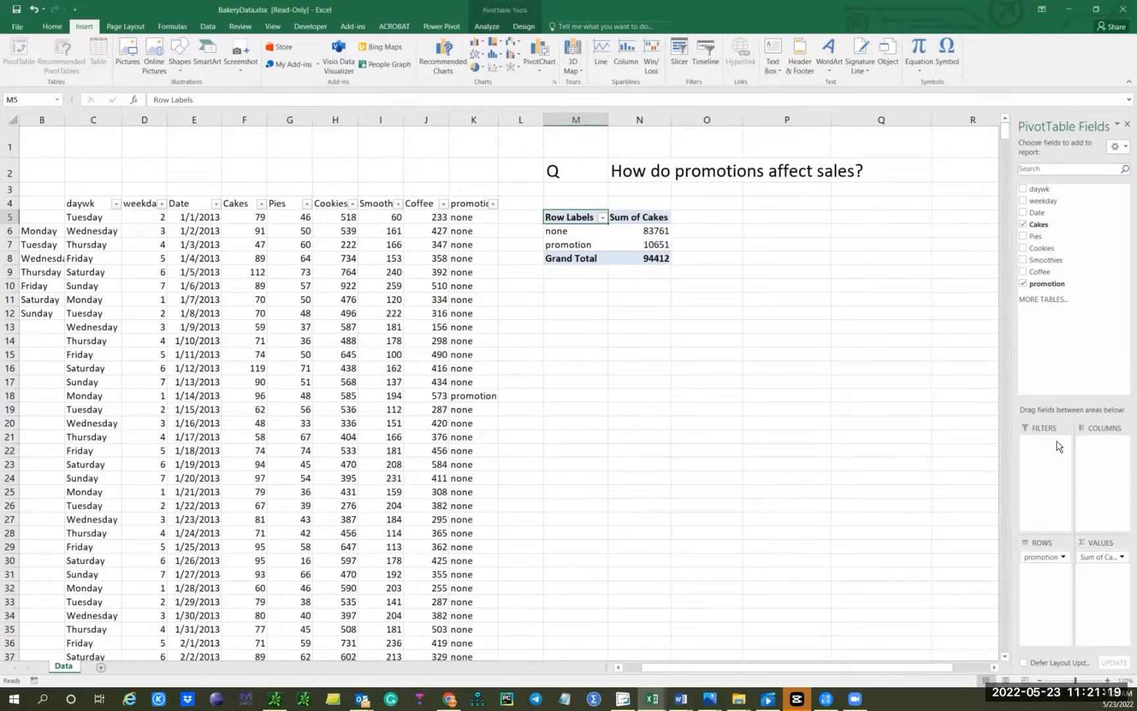
drag(1035, 250, 1102, 605)
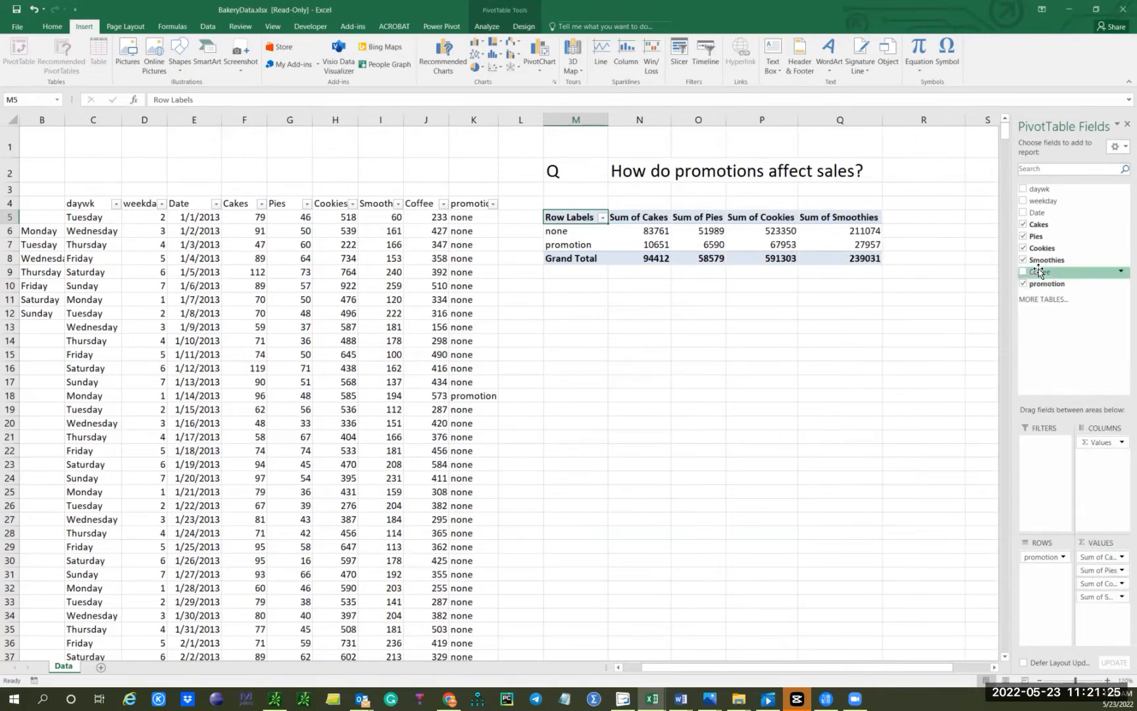
drag(1043, 271, 1100, 627)
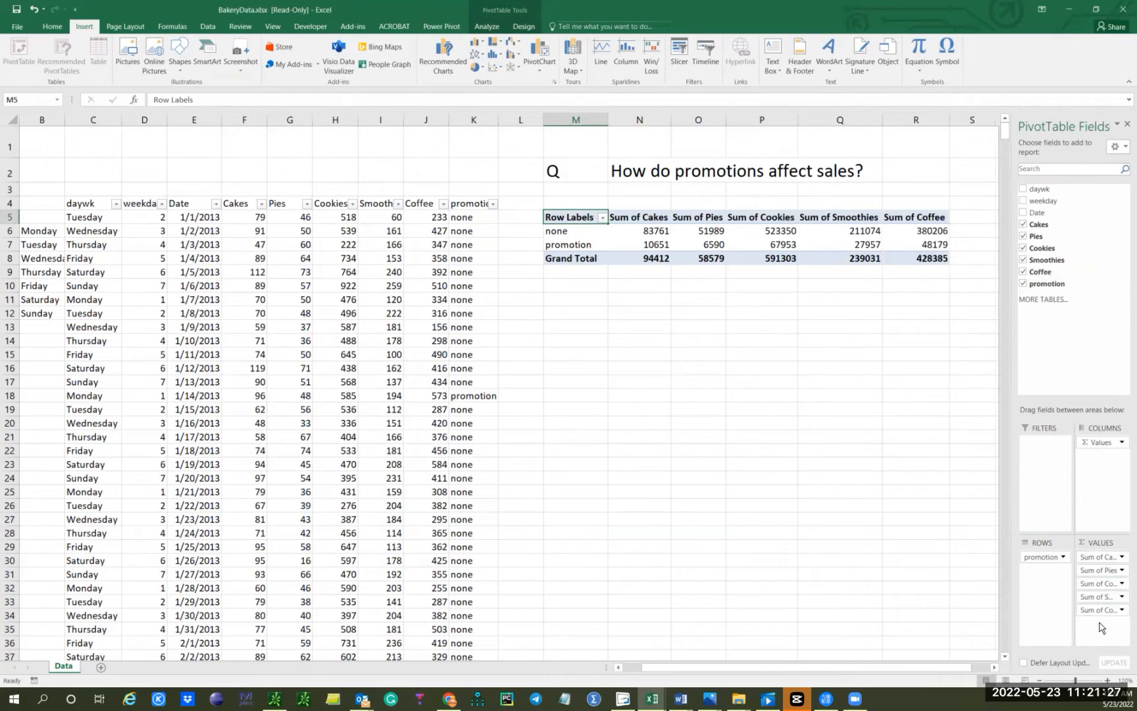
Step: Summarize the Cakes value field of the PivotTable by Average
click(627, 212)
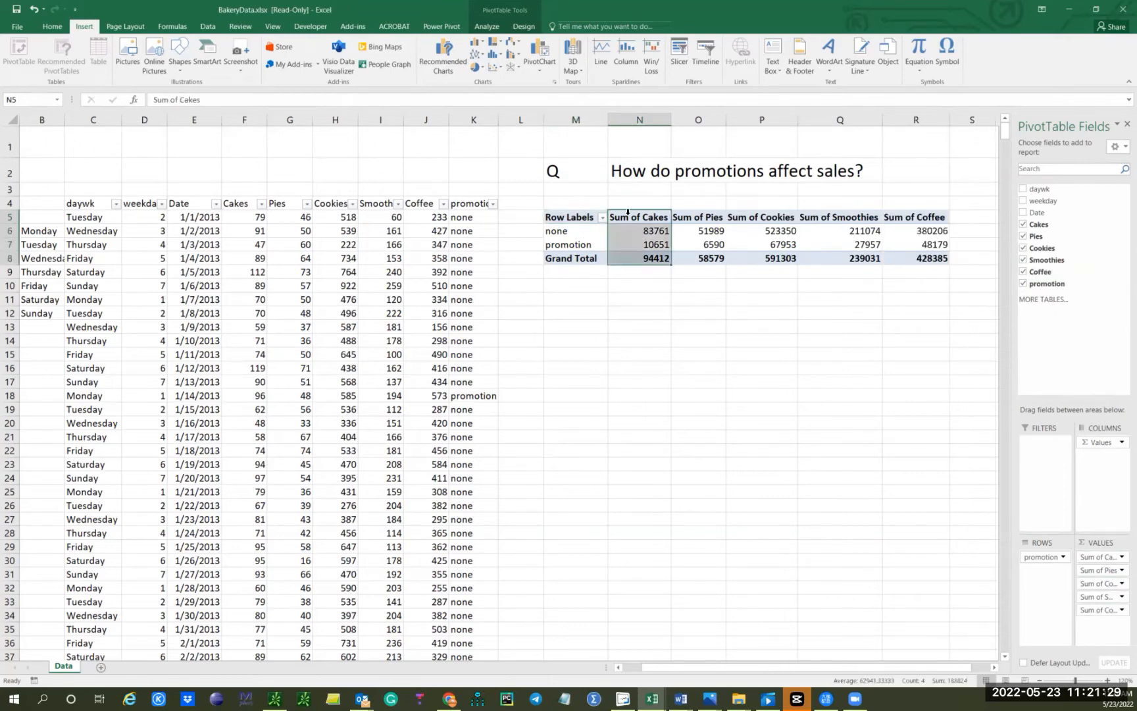
double_click(628, 218)
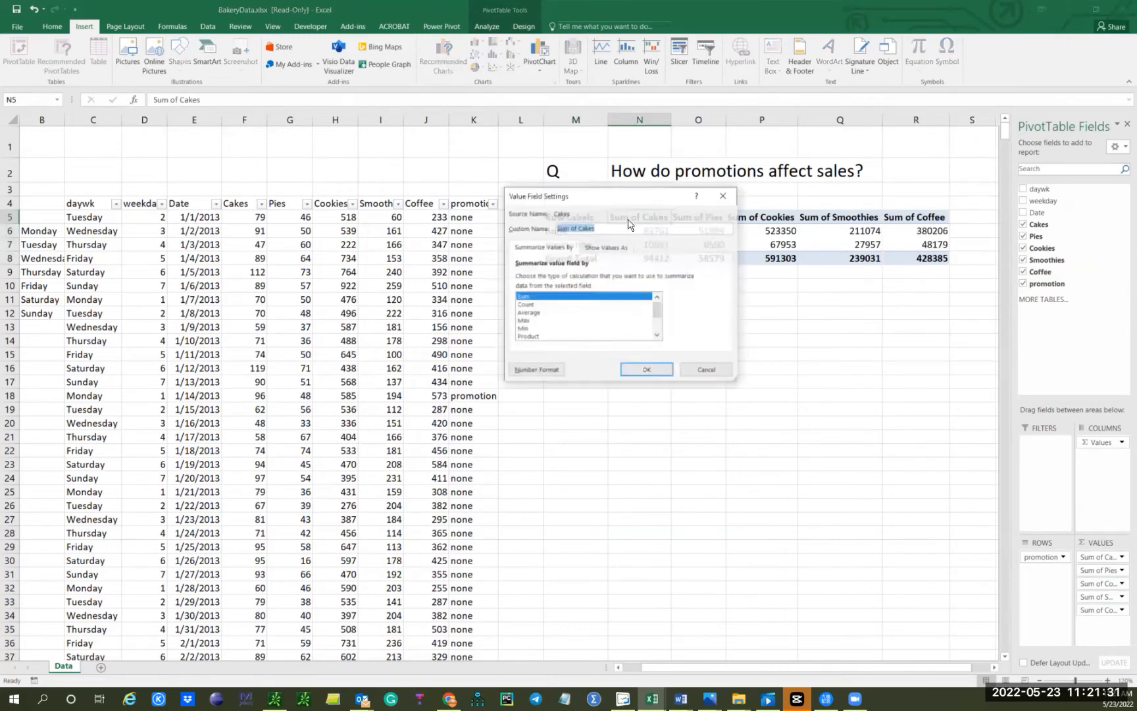
click(544, 313)
click(636, 370)
click(636, 368)
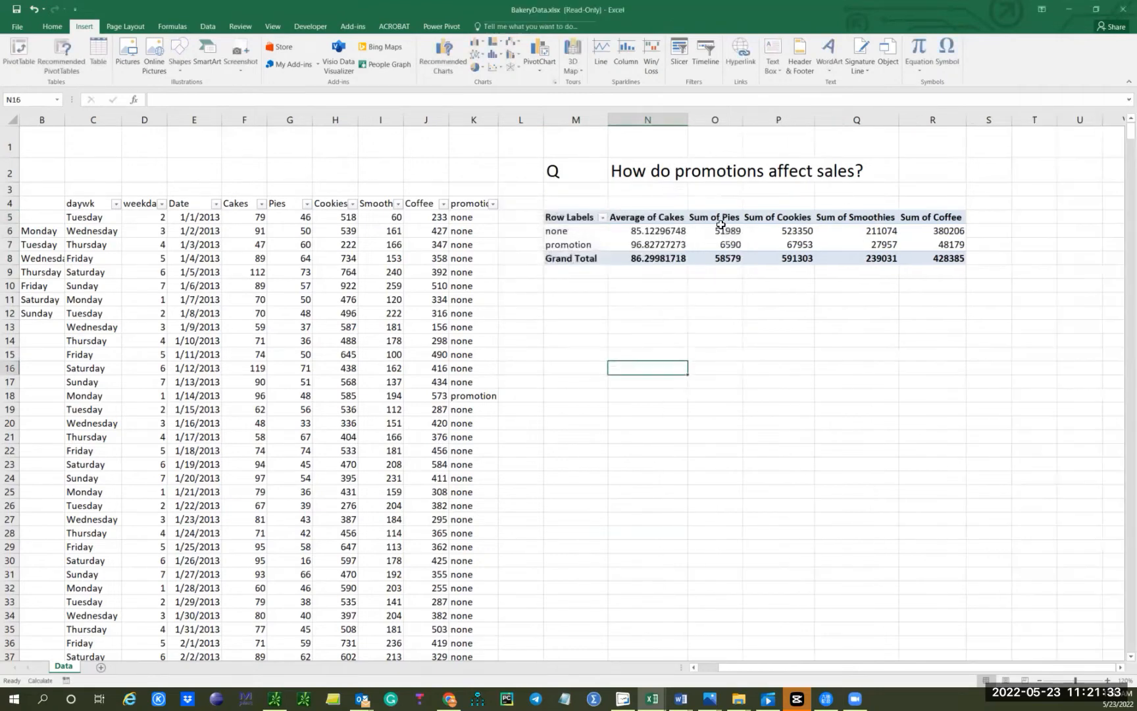
Step: Summarize the Pies value field of the PivotTable by Average
click(721, 218)
double_click(721, 218)
double_click(553, 320)
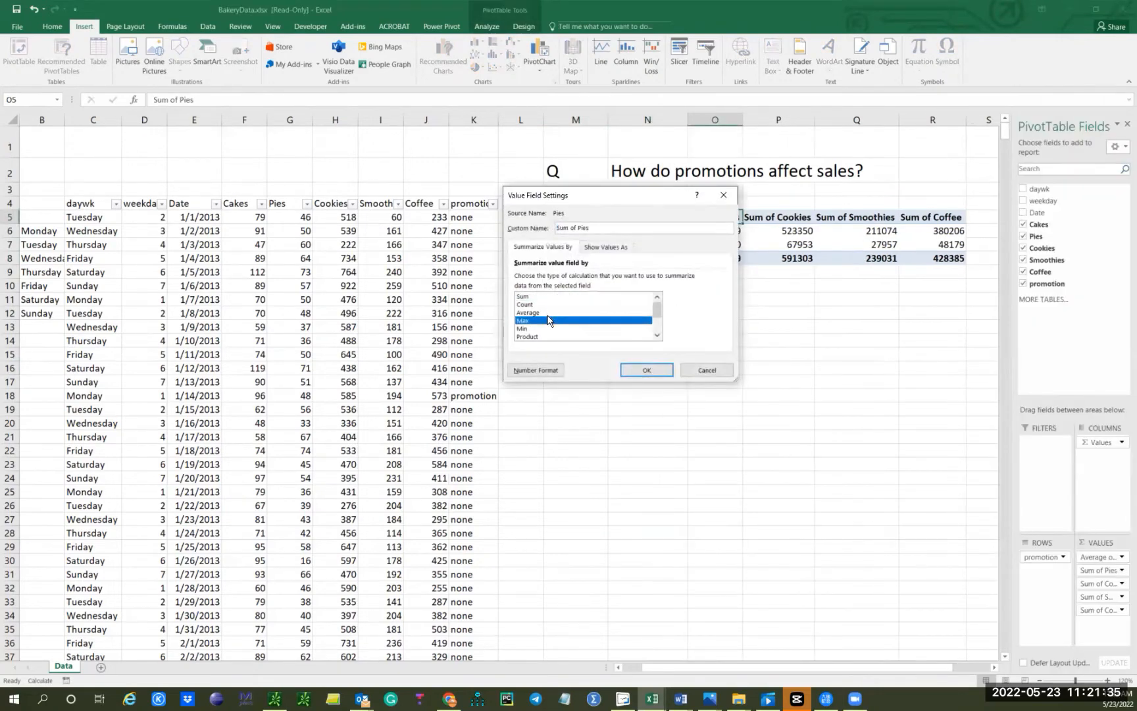
double_click(707, 221)
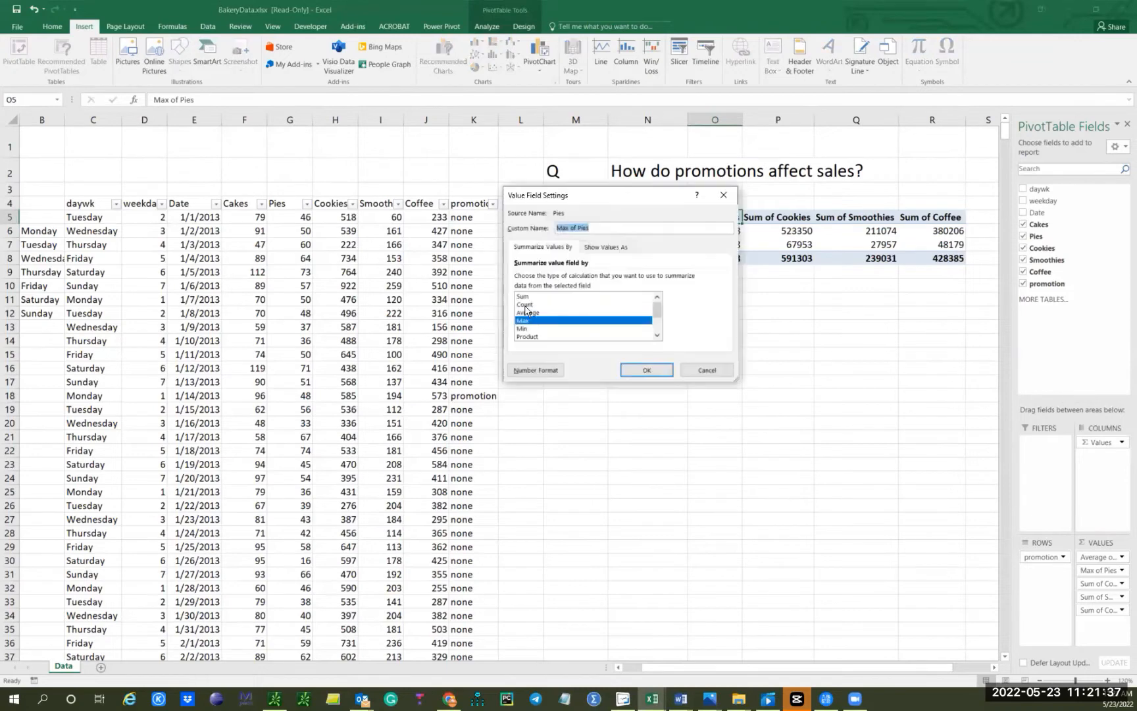
click(530, 314)
click(646, 370)
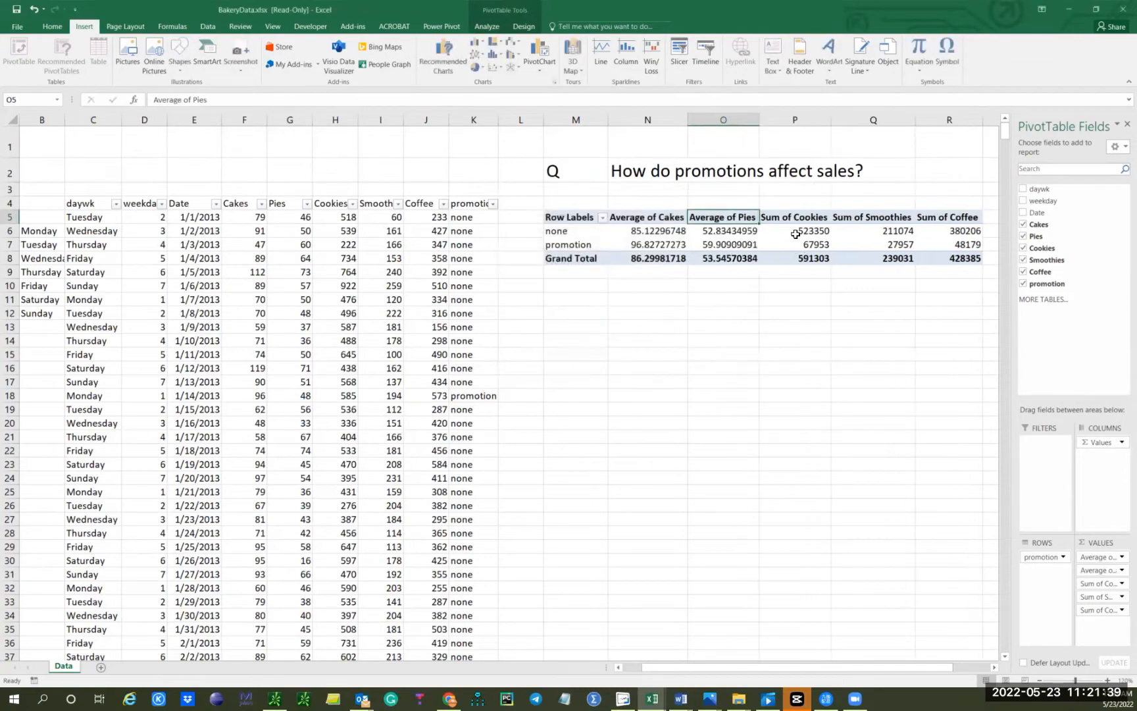
Step: Summarize the Cookies and Smoothies value fields of the PivotTable by Average
click(796, 219)
double_click(796, 219)
click(535, 314)
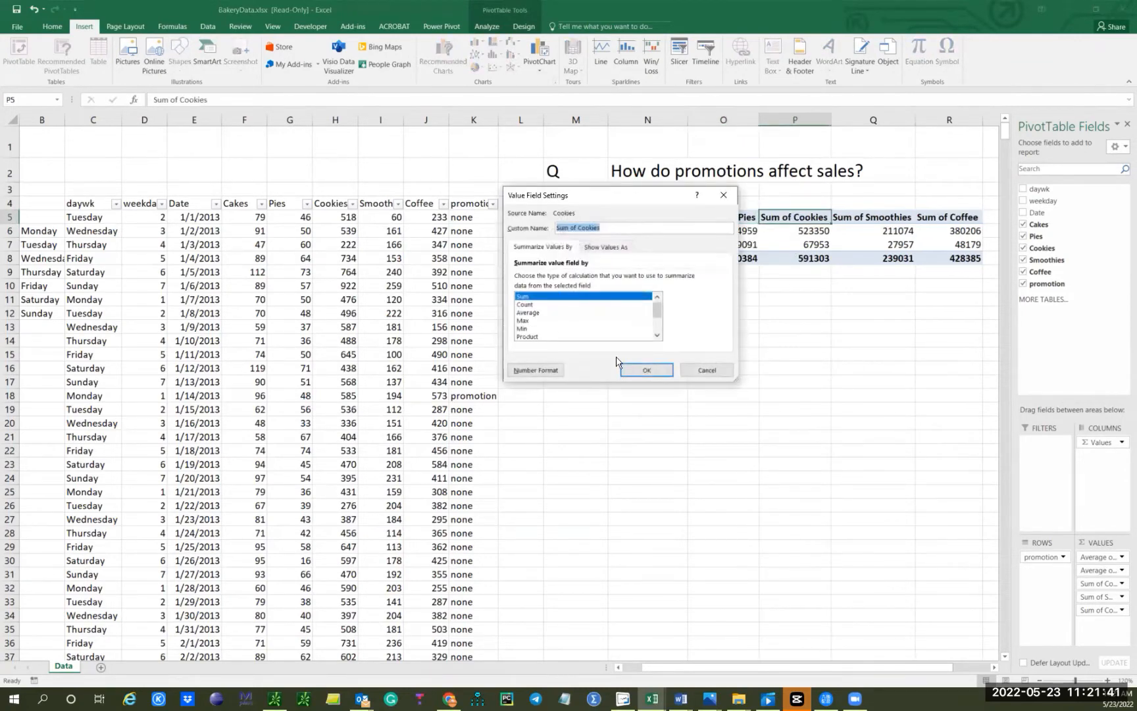
click(644, 367)
double_click(872, 220)
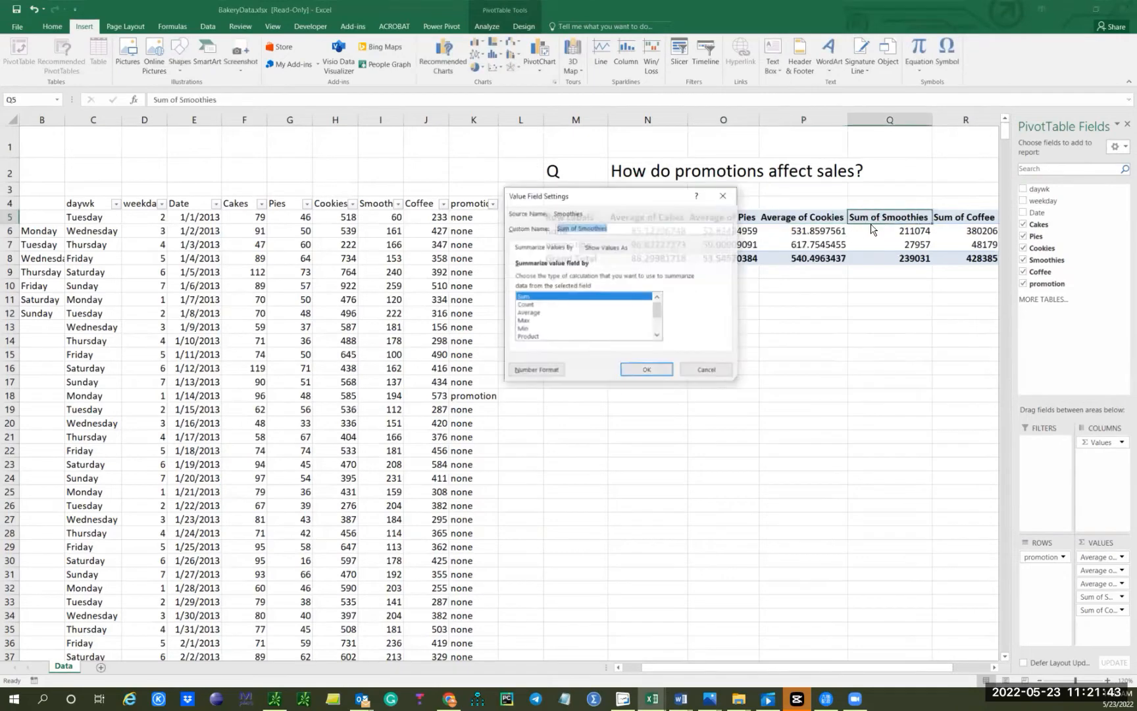
click(539, 313)
click(646, 369)
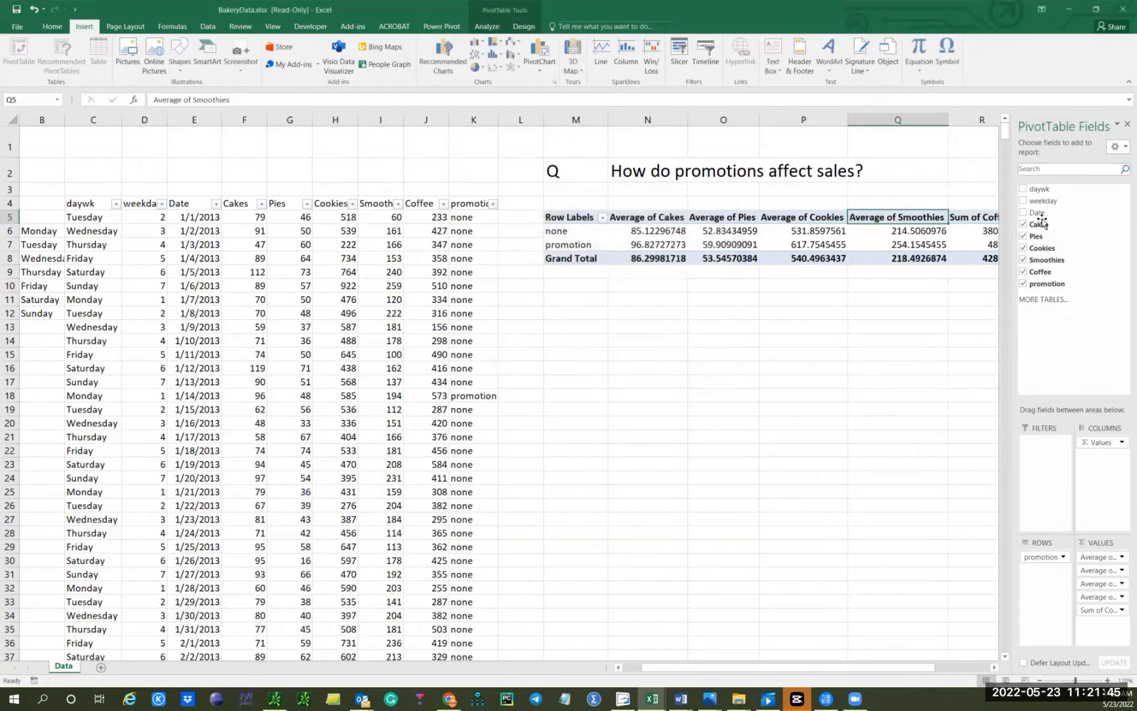
Step: Summarize the Coffee value field of the PivotTable by Average
double_click(966, 220)
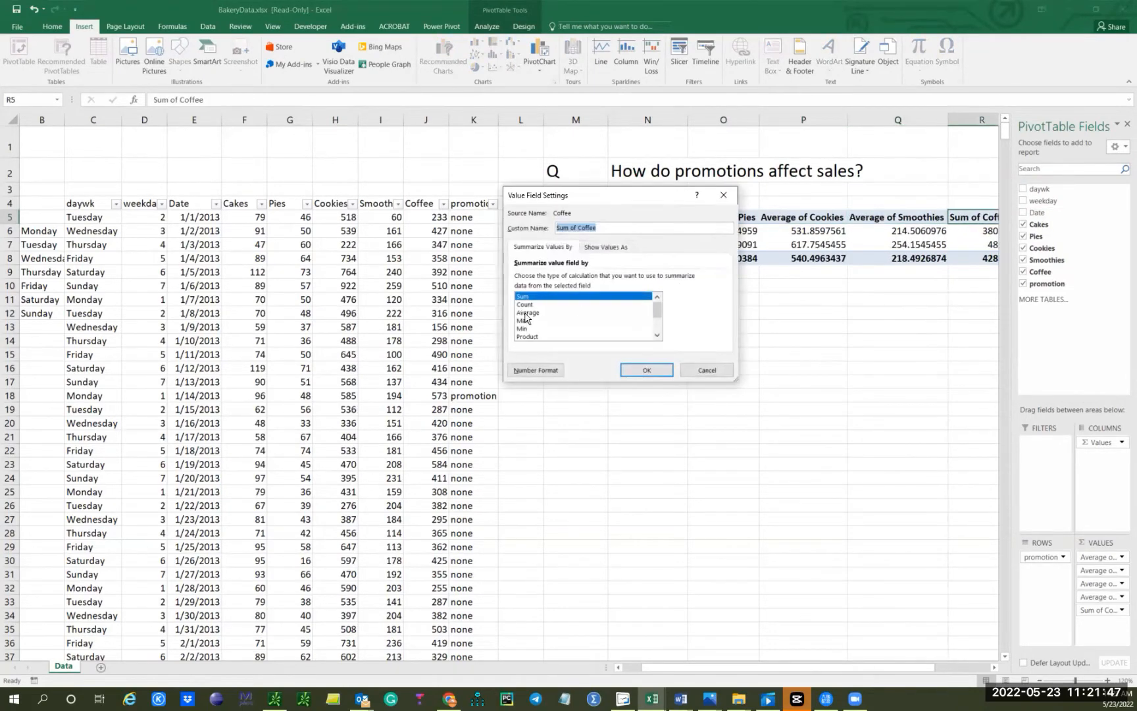
click(527, 313)
click(644, 371)
click(646, 369)
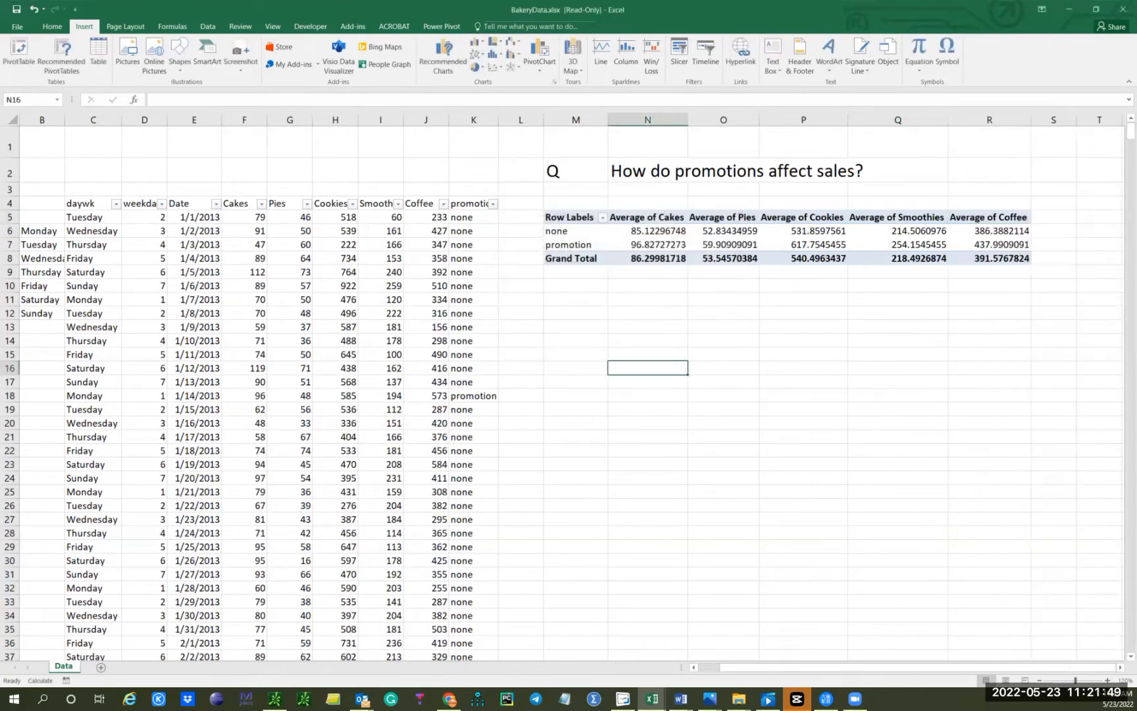
key(alt+Tab)
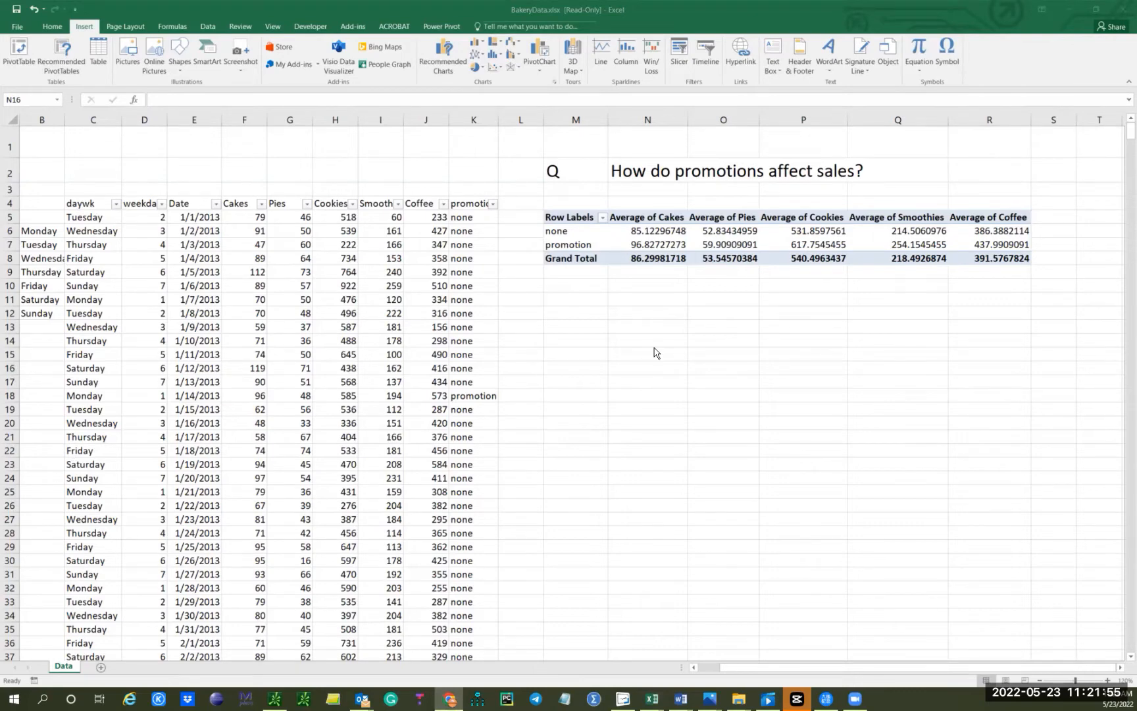
key(alt+Tab)
key(F2)
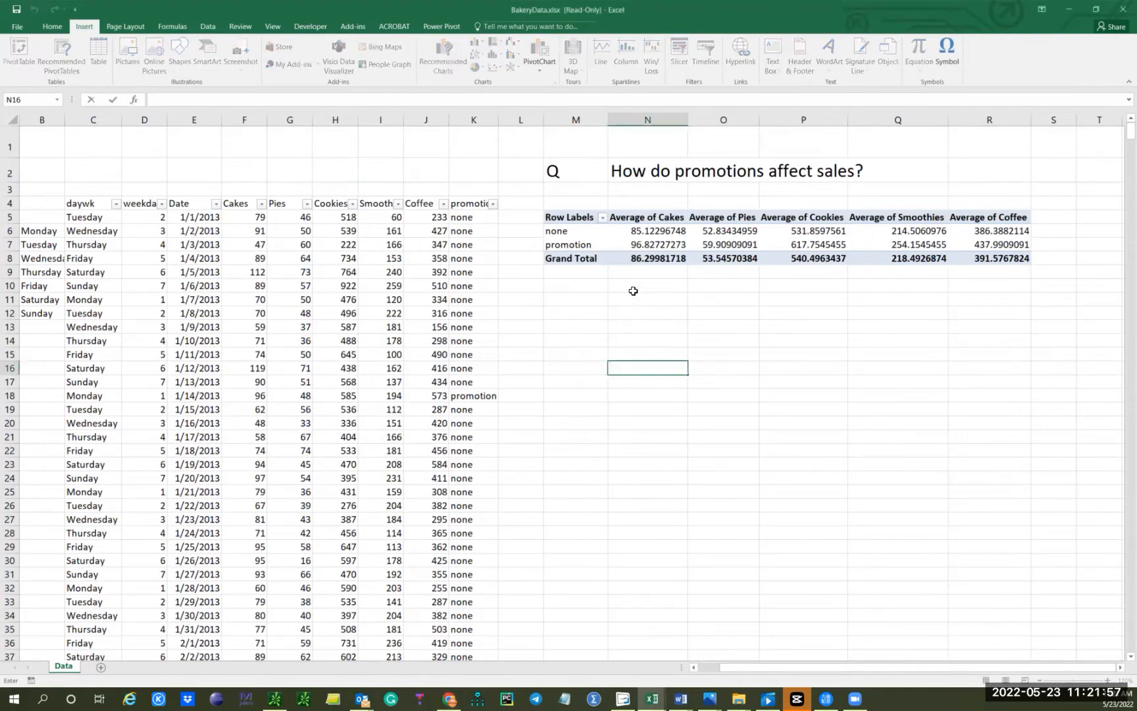
click(594, 286)
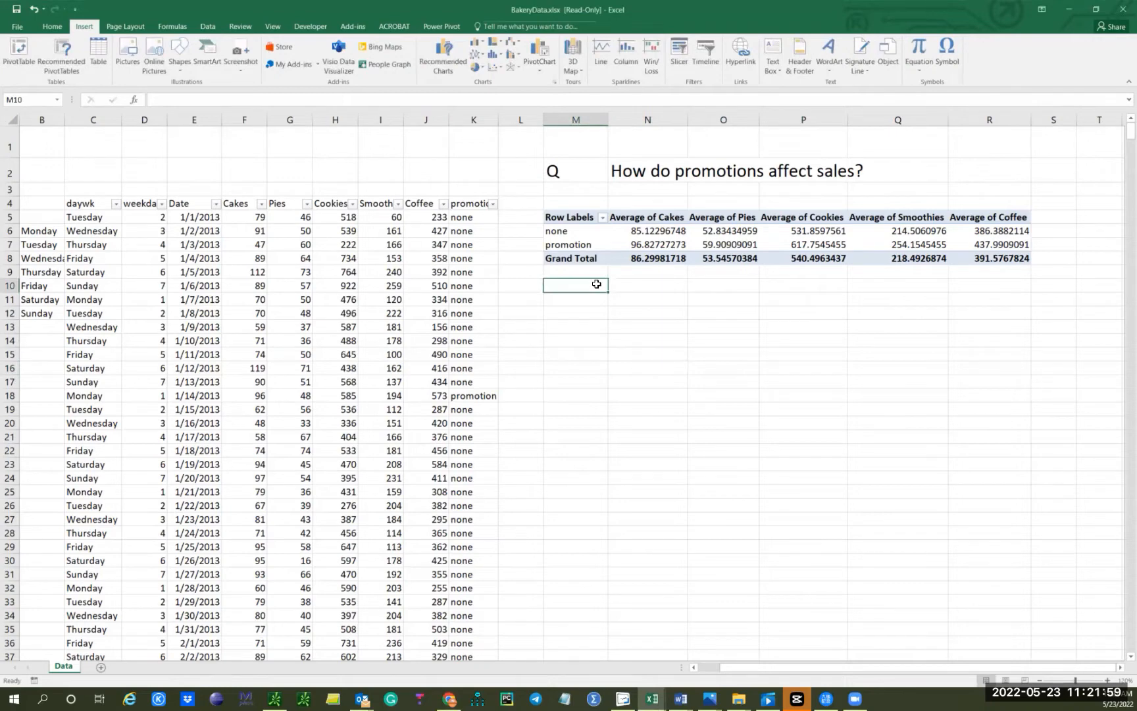
Step: Insert a Line PivotChart based on the PivotTable and place it directly below the table
click(723, 244)
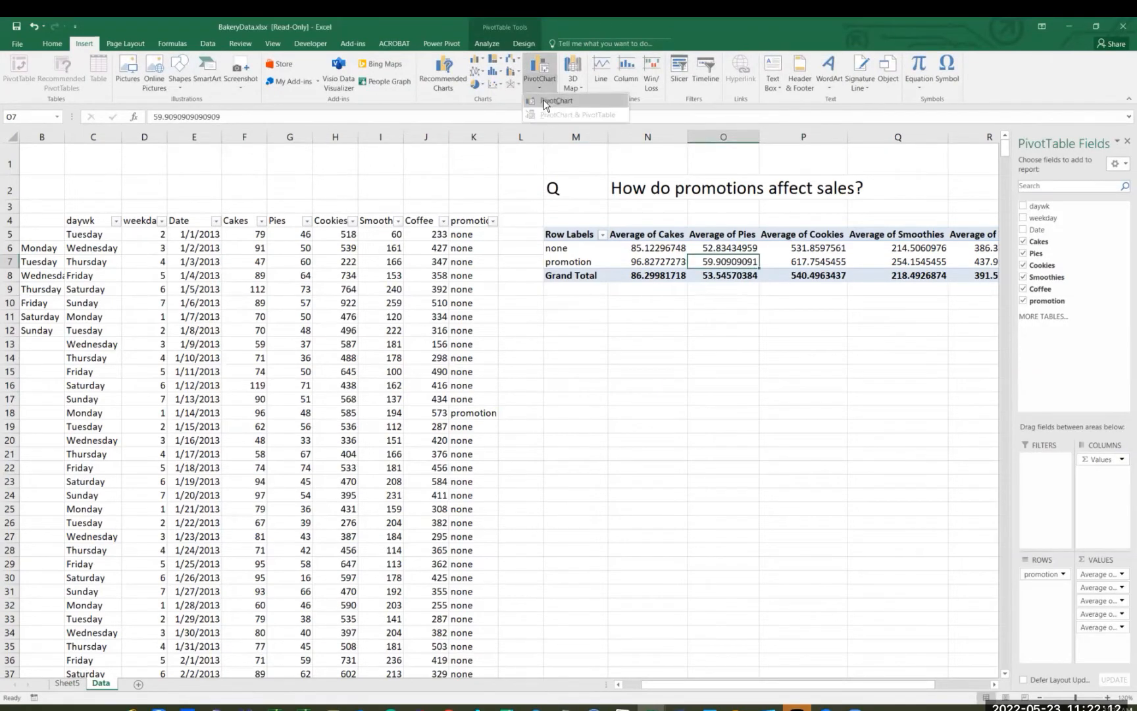
click(539, 96)
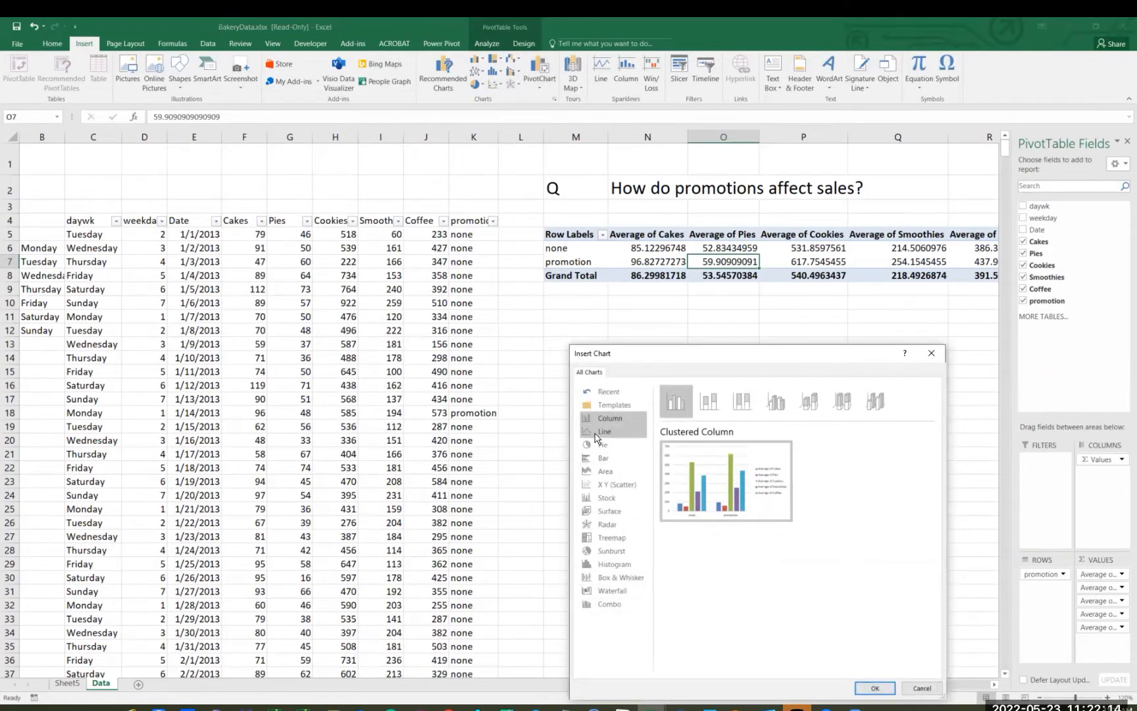
click(599, 432)
click(873, 689)
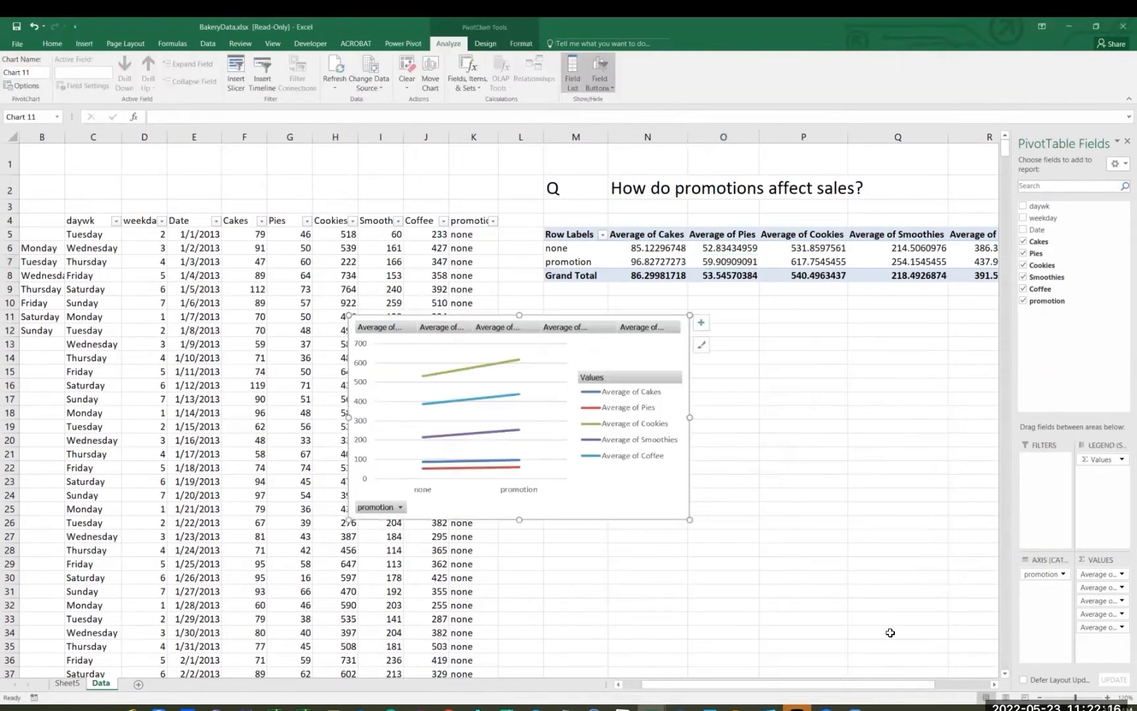
drag(749, 364, 748, 366)
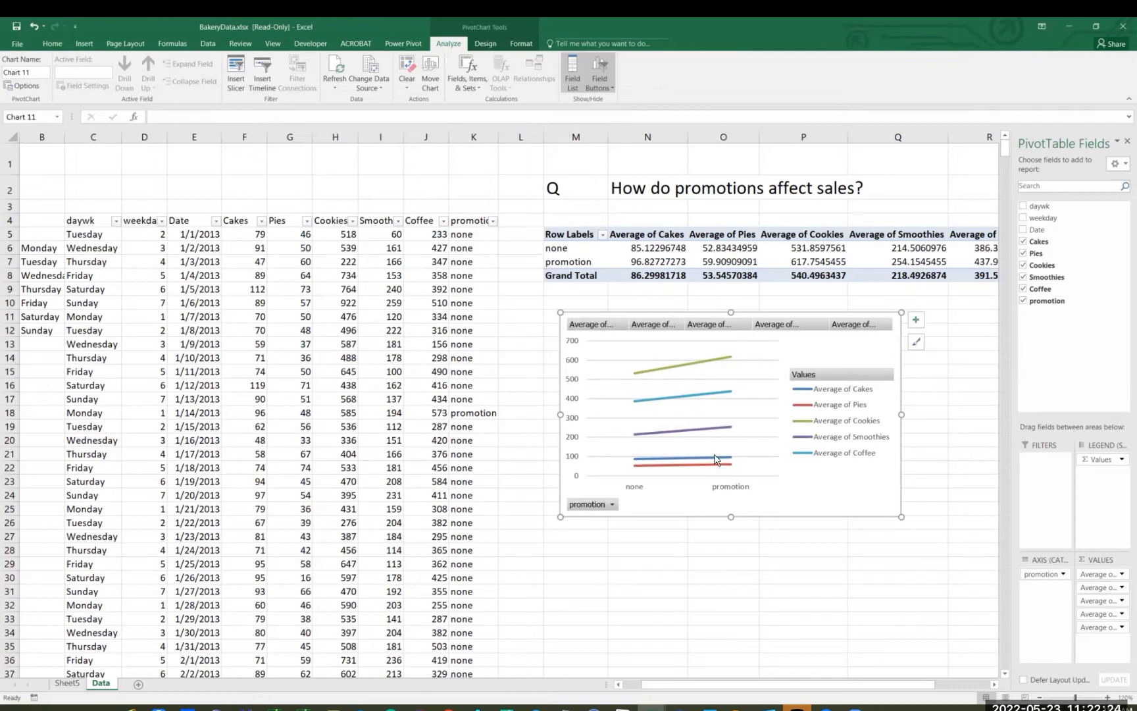
mouse_move(715, 465)
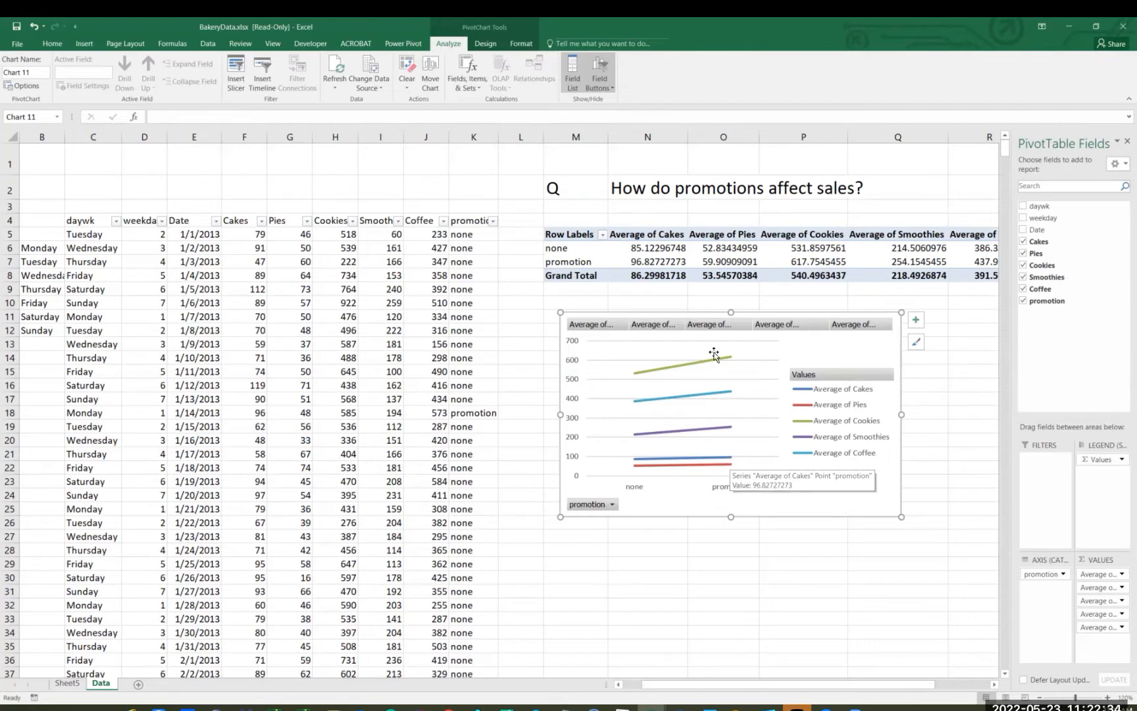
mouse_move(724, 415)
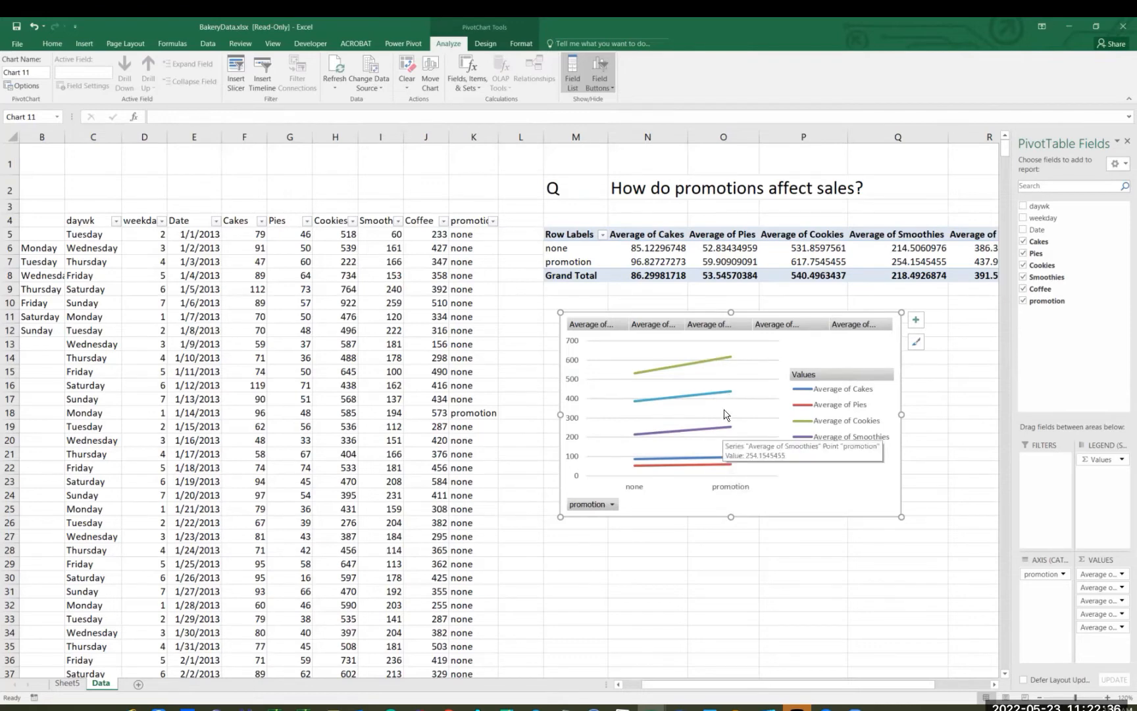